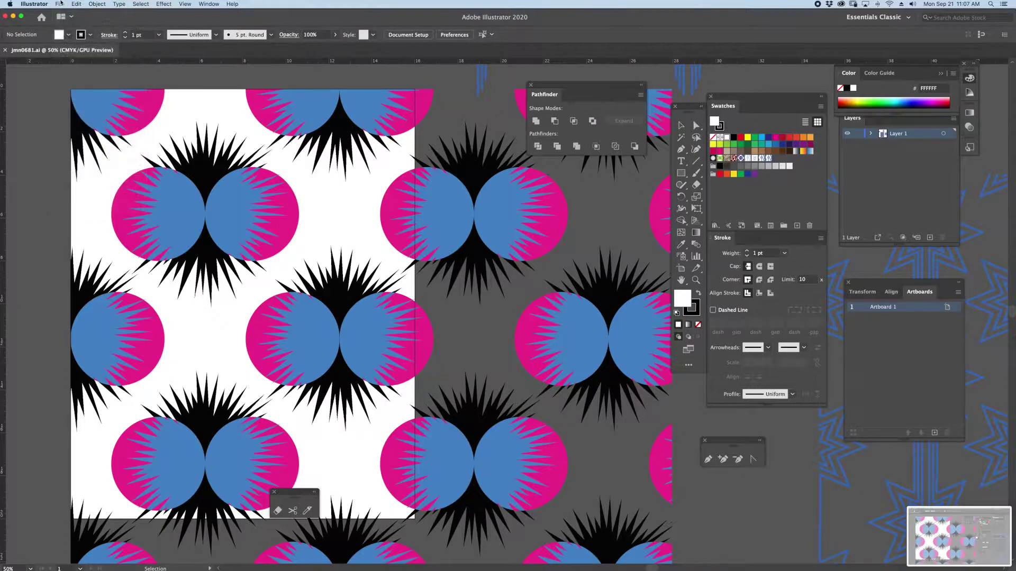
Export the pattern as TIFF named jmn0681.tif with Use Artboards (All) enabled.
{"action": "left_click", "coordinate": [59, 4]}
{"action": "mouse_move", "coordinate": [117, 142]}
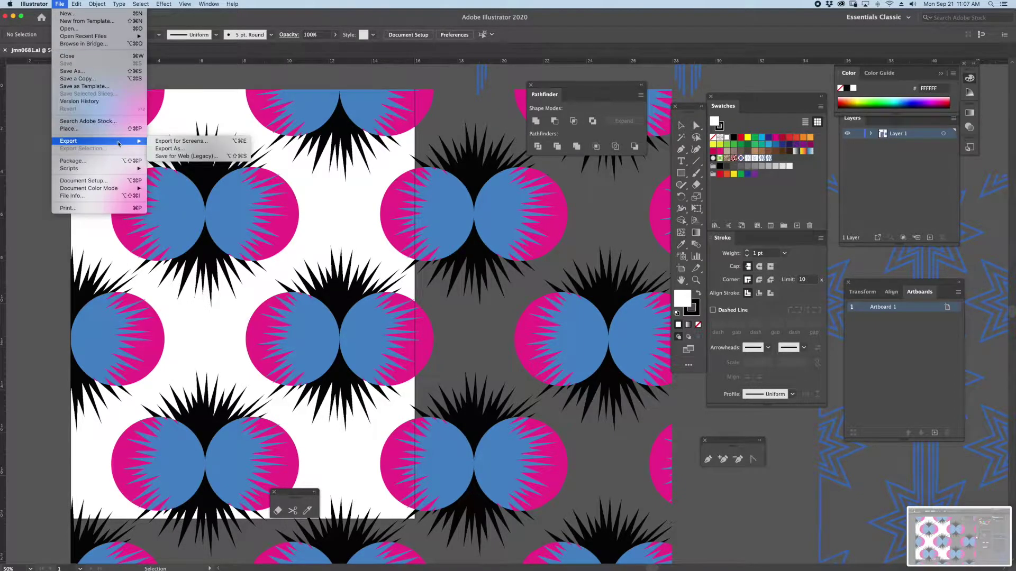
{"action": "left_click", "coordinate": [185, 150]}
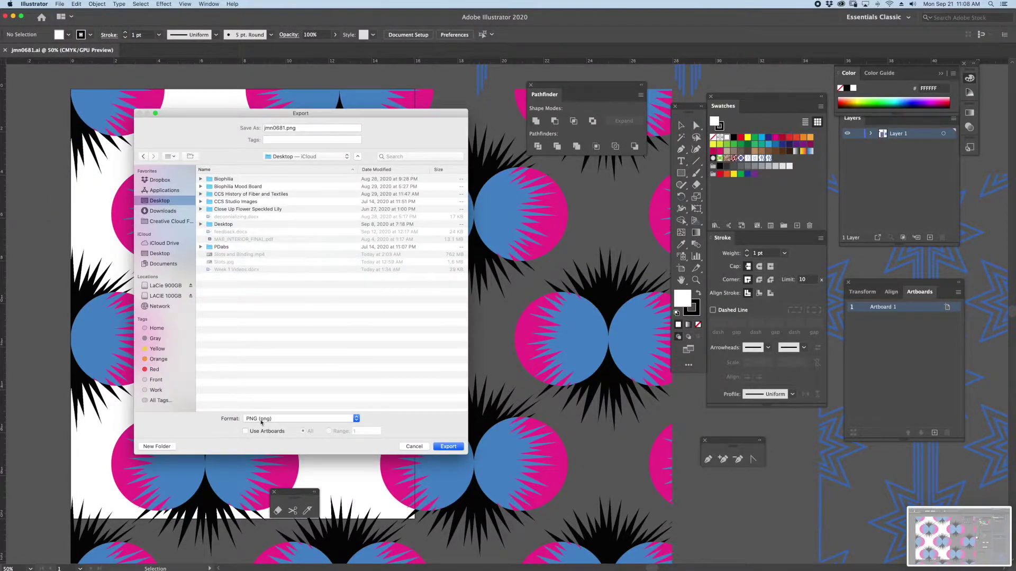
{"action": "left_click", "coordinate": [277, 420]}
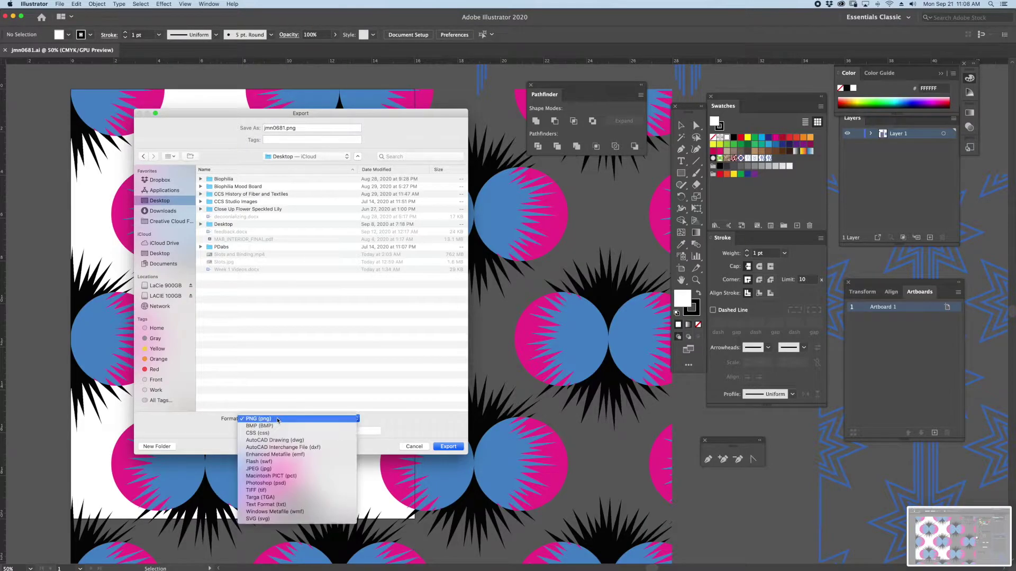
{"action": "left_click", "coordinate": [270, 491]}
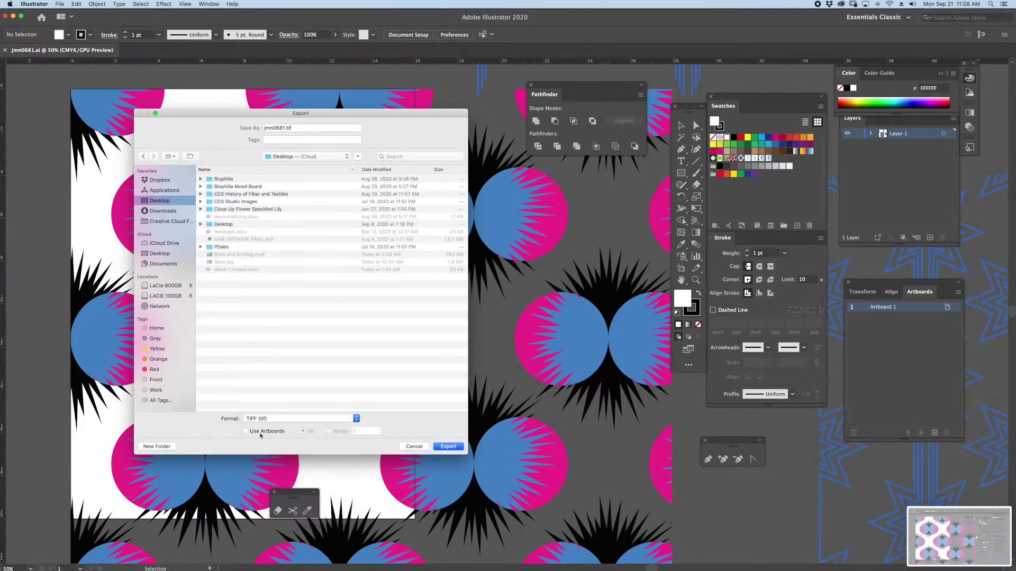
{"action": "left_click_drag", "start_coordinate": [365, 114], "coordinate": [652, 122]}
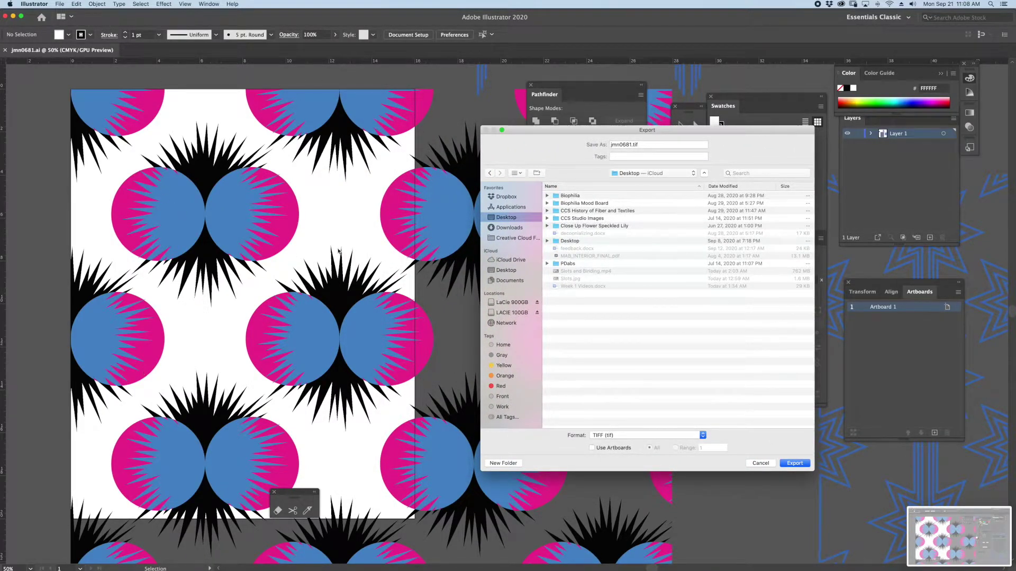
{"action": "left_click", "coordinate": [592, 448]}
{"action": "key", "text": "Return"}
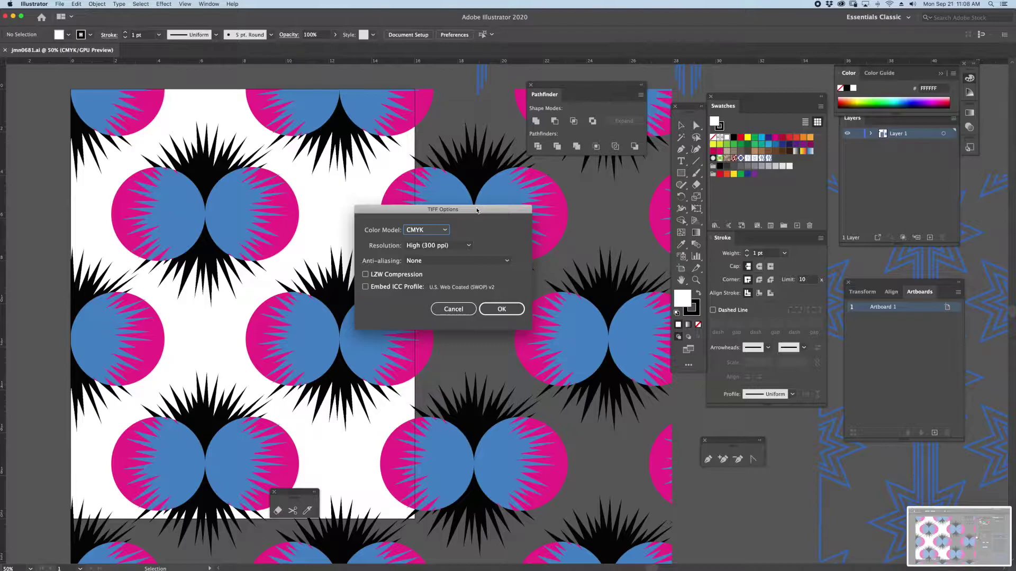
Set the TIFF options to RGB, 300 ppi and anti-aliasing None, and confirm.
{"action": "left_click", "coordinate": [444, 230]}
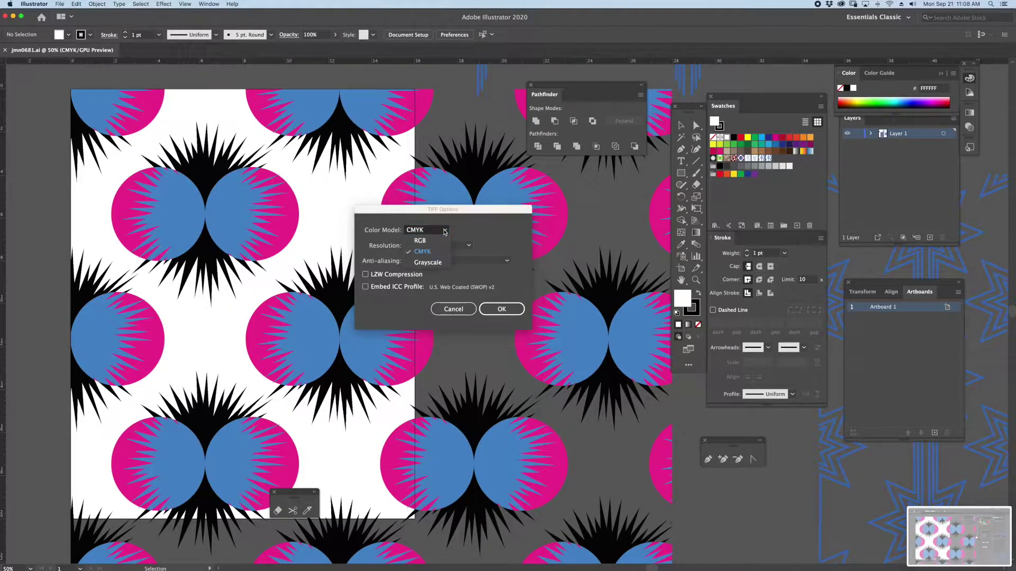
{"action": "left_click", "coordinate": [426, 242]}
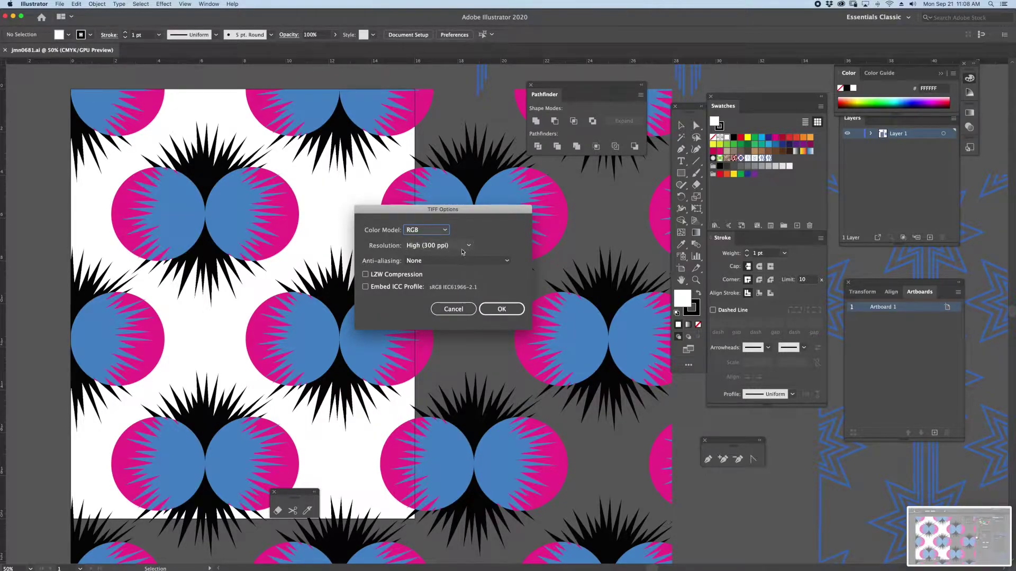
{"action": "left_click", "coordinate": [434, 263]}
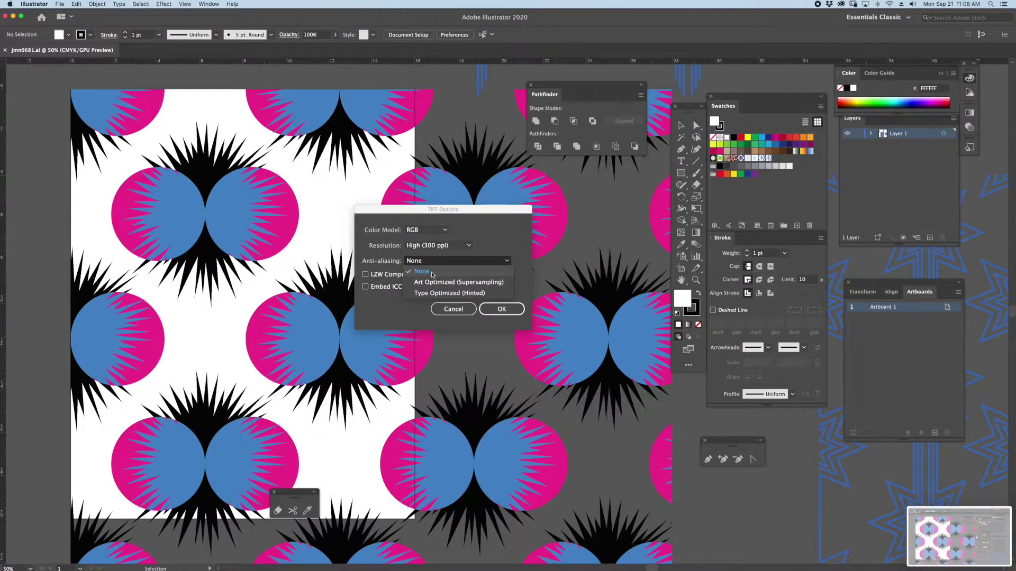
{"action": "left_click", "coordinate": [432, 272]}
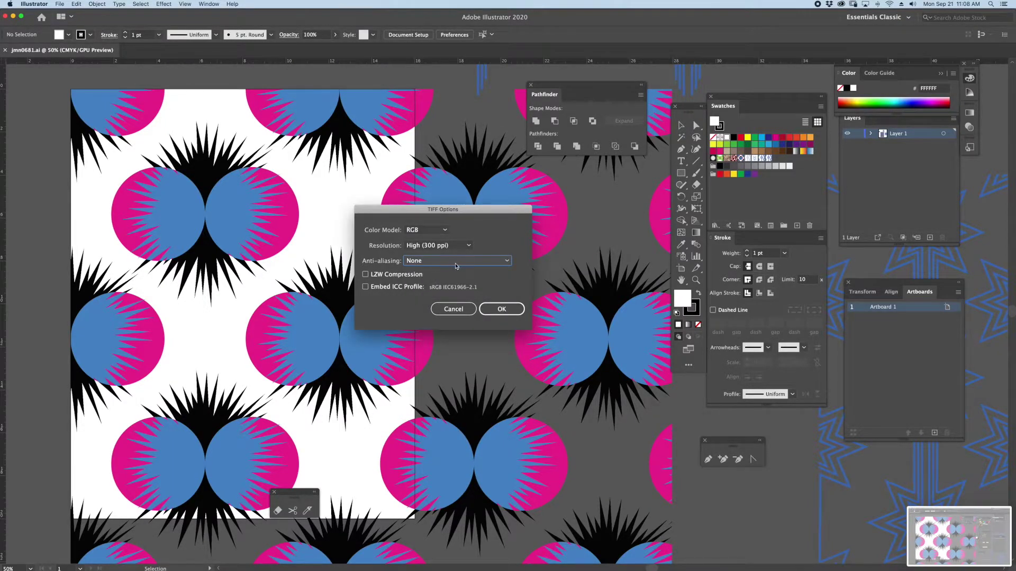
{"action": "left_click", "coordinate": [456, 267]}
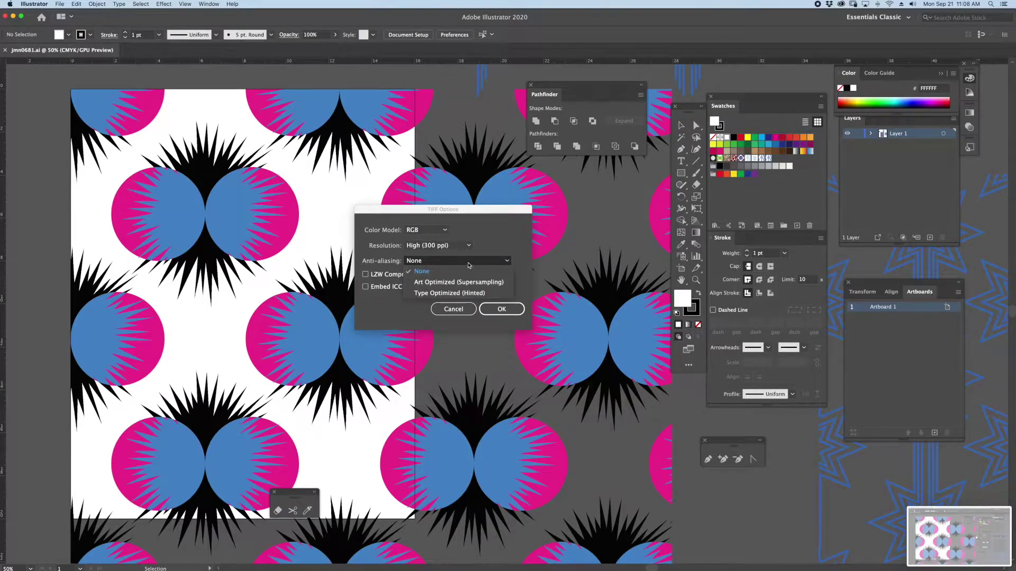
{"action": "left_click", "coordinate": [468, 265]}
{"action": "left_click", "coordinate": [500, 308]}
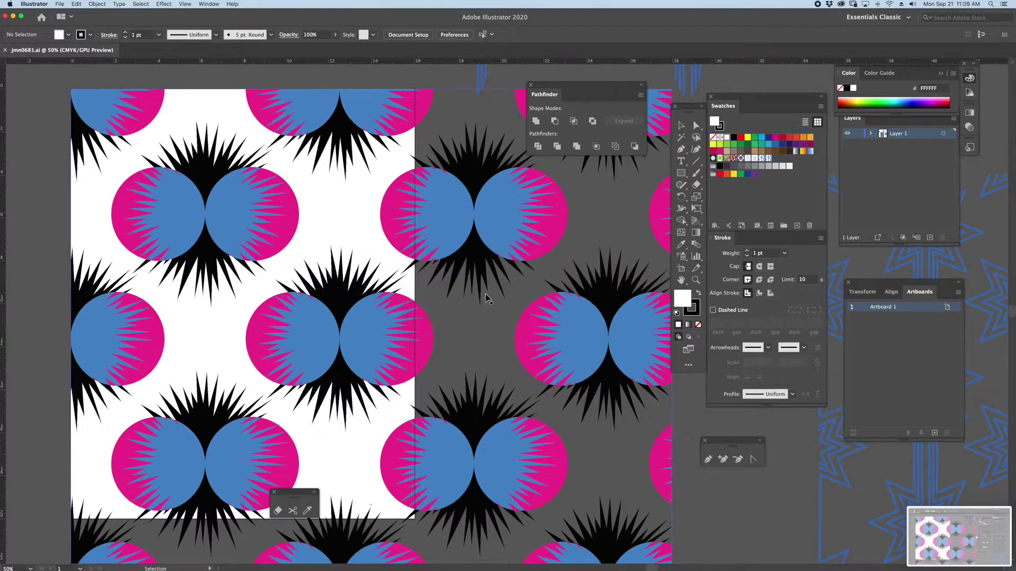
Start a second TIFF export under an edited file name and bring up its anti-aliasing choices.
{"action": "left_click", "coordinate": [56, 7]}
{"action": "mouse_move", "coordinate": [79, 140]}
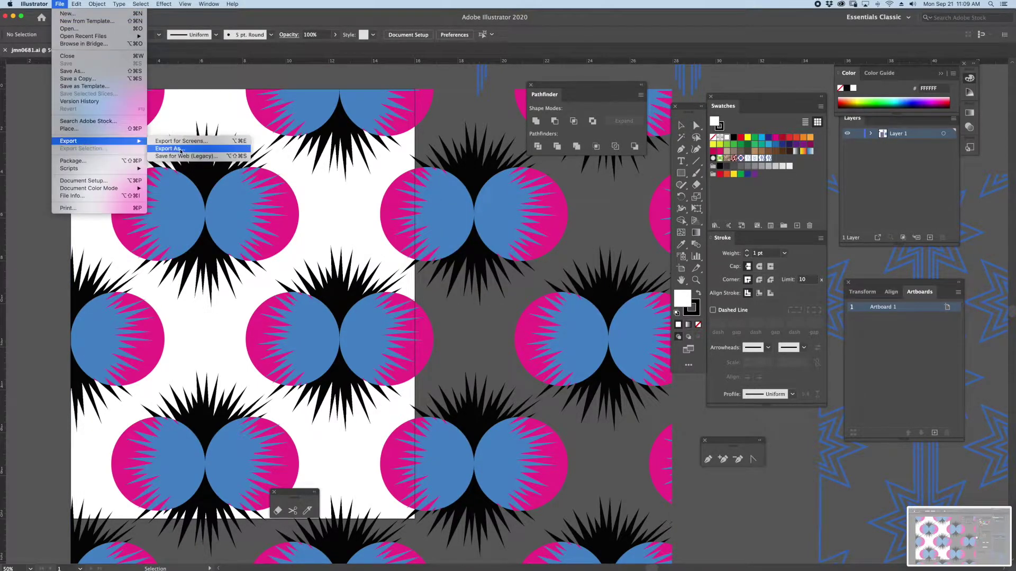
{"action": "left_click", "coordinate": [164, 149]}
{"action": "left_click", "coordinate": [508, 373]}
{"action": "left_click", "coordinate": [502, 468]}
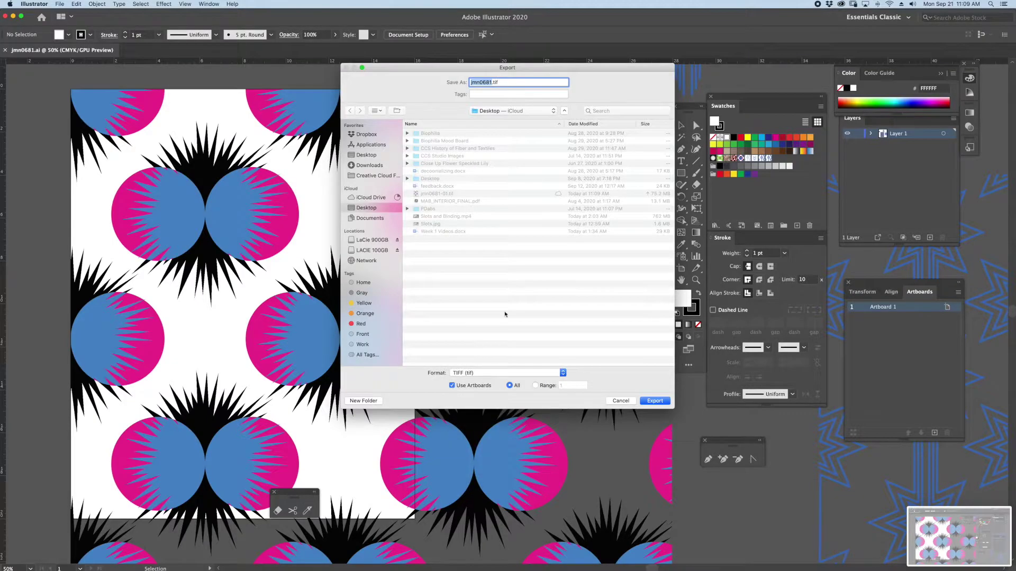
{"action": "left_click", "coordinate": [493, 82]}
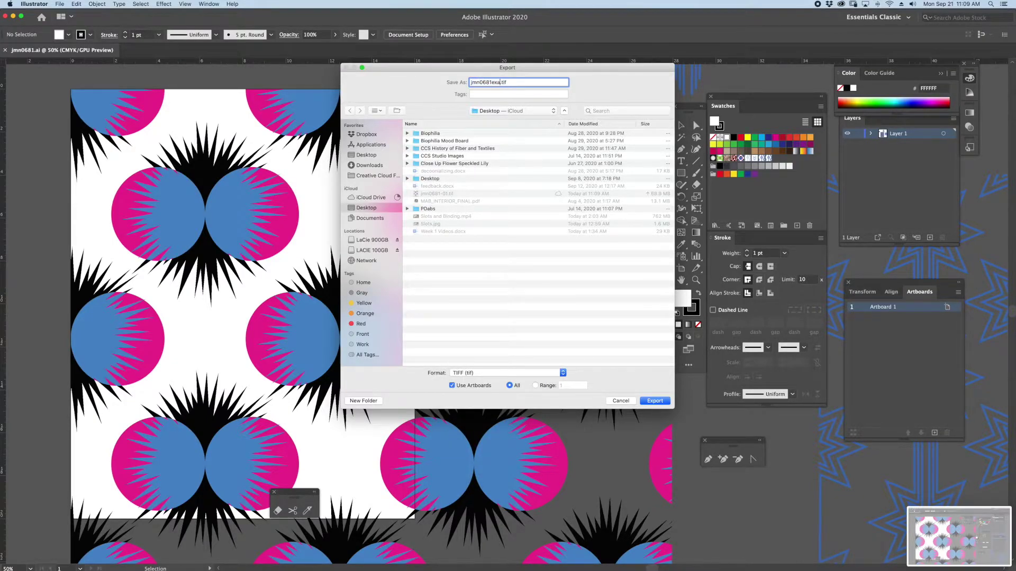
{"action": "left_click", "coordinate": [654, 401]}
{"action": "left_click", "coordinate": [425, 261]}
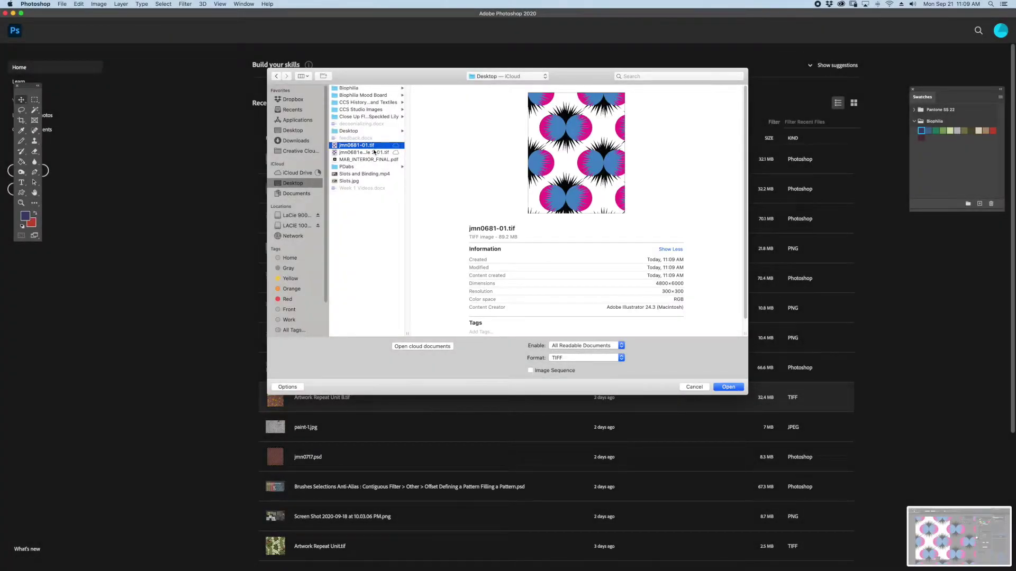
Open both exported TIFFs in Photoshop and inspect the circle edges up close.
{"action": "left_click", "coordinate": [370, 153], "text": "shift"}
{"action": "key", "text": "Return"}
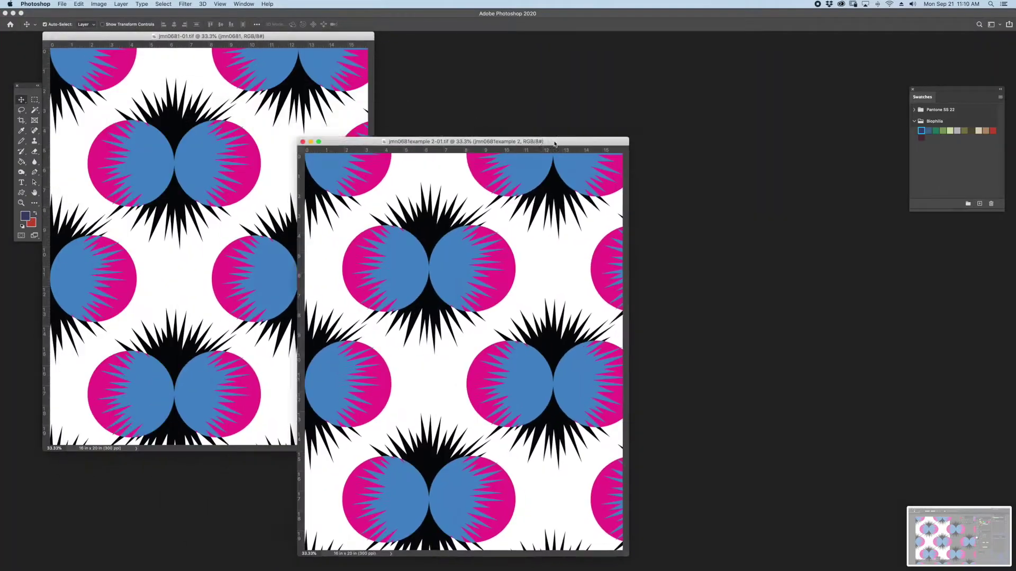
{"action": "scroll", "coordinate": [309, 238], "scroll_direction": "up", "scroll_amount": 10}
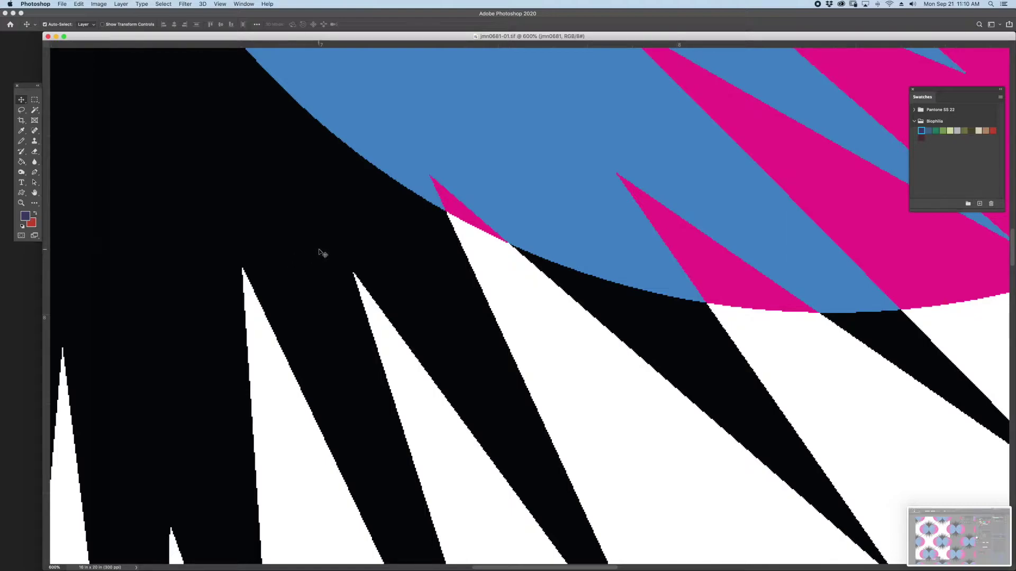
{"action": "left_click_drag", "start_coordinate": [489, 218], "coordinate": [190, 294]}
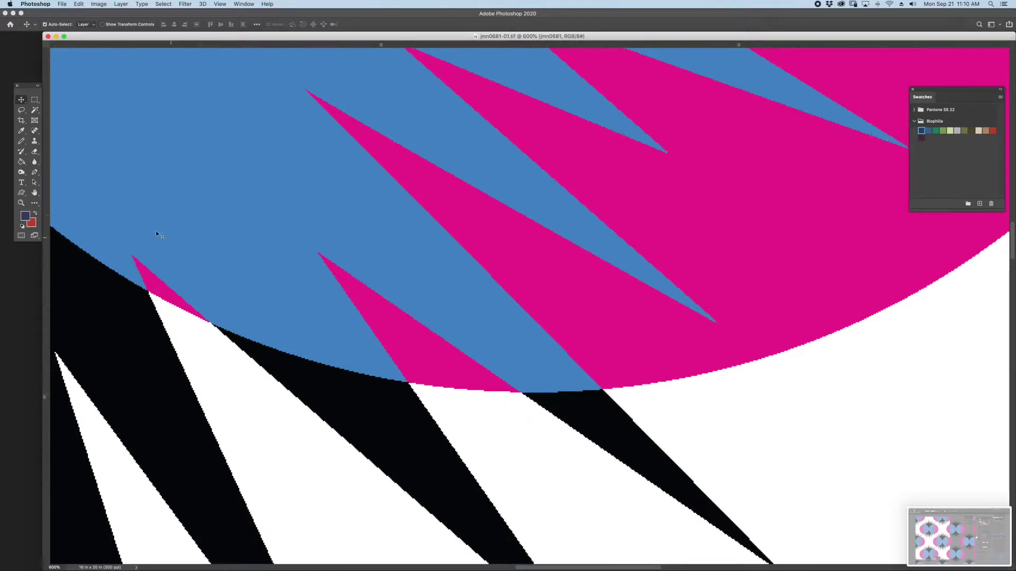
{"action": "key", "text": "super+1"}
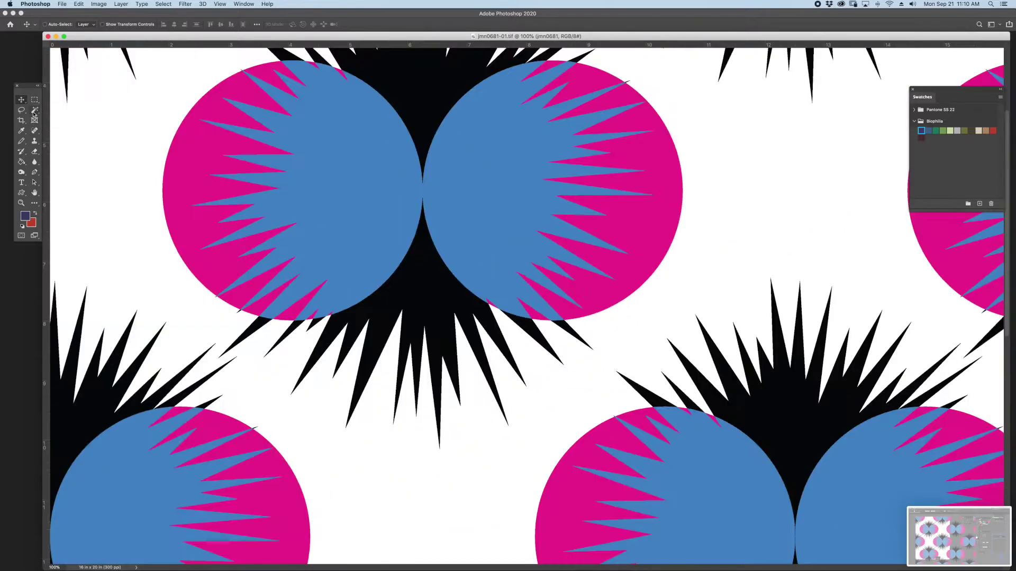
Magic Wand-select the blue shapes in jmn0681-01.tif and shift them, exposing transparent gaps.
{"action": "left_click", "coordinate": [34, 110]}
{"action": "left_click", "coordinate": [334, 200]}
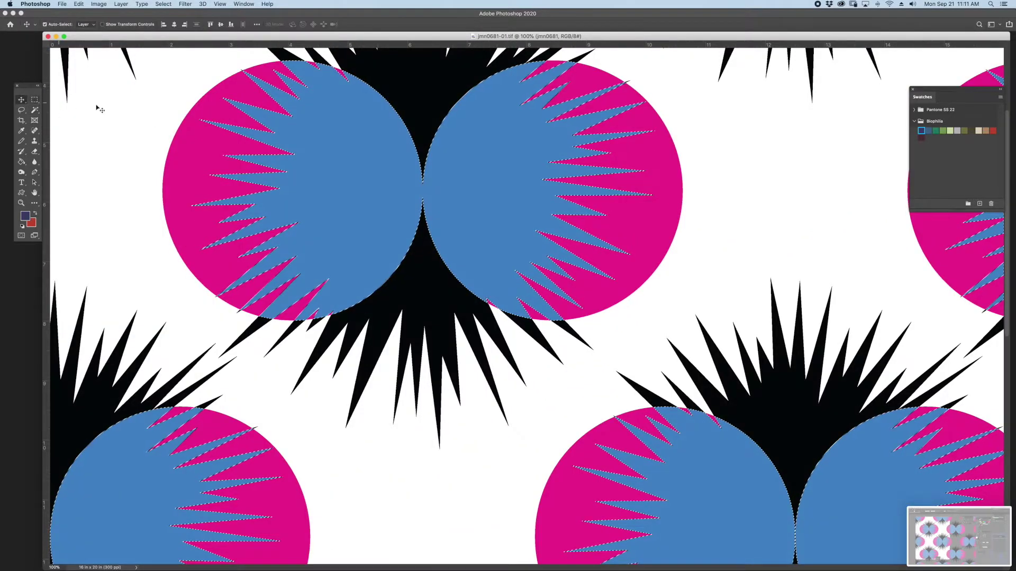
{"action": "key", "text": "v"}
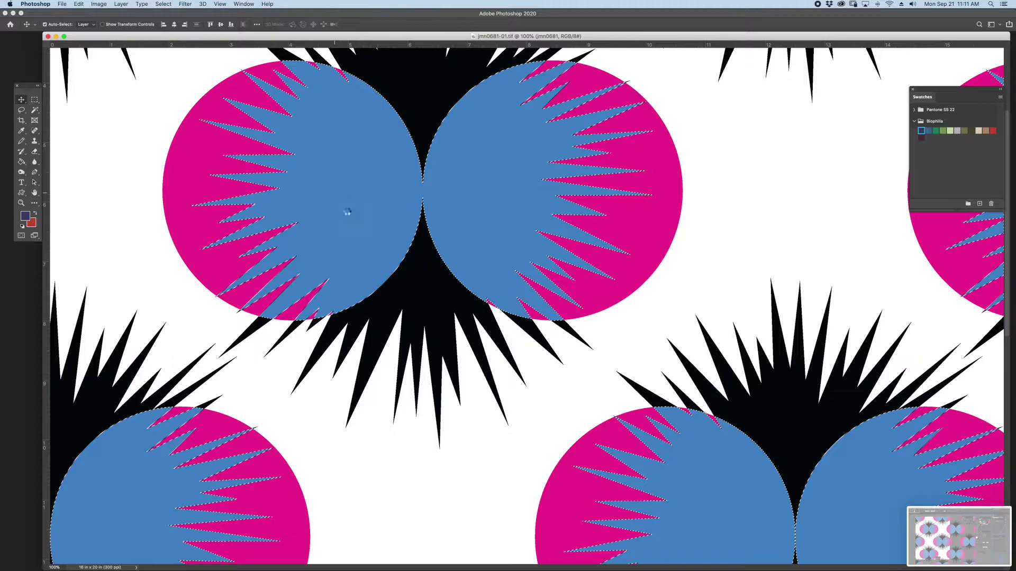
{"action": "mouse_move", "coordinate": [361, 227]}
{"action": "left_mouse_down"}
{"action": "mouse_move", "coordinate": [381, 222]}
{"action": "mouse_move", "coordinate": [407, 258]}
{"action": "mouse_move", "coordinate": [376, 213]}
{"action": "left_mouse_up"}
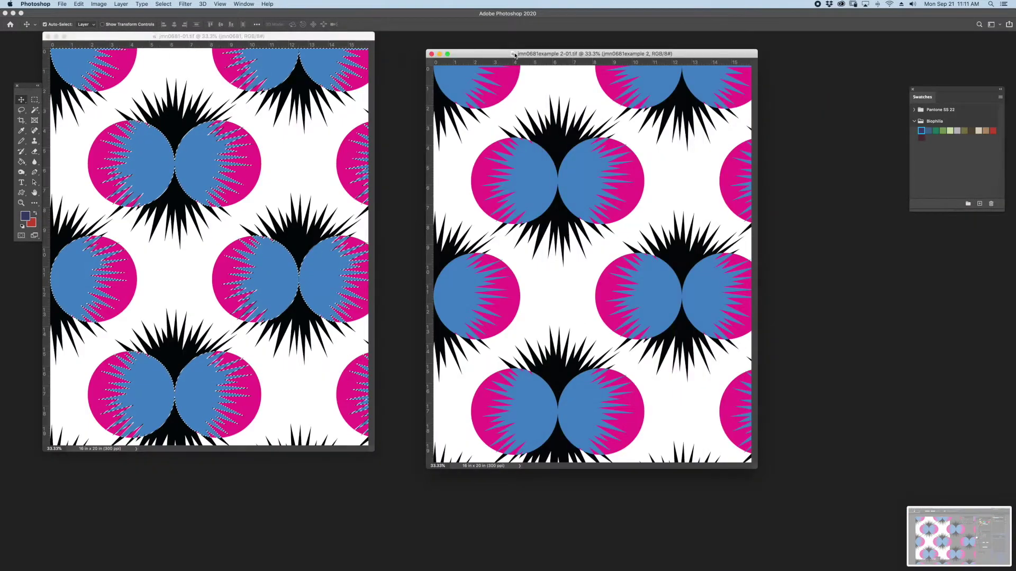
{"action": "left_click_drag", "start_coordinate": [522, 53], "coordinate": [239, 70]}
{"action": "key", "text": "super+plus"}
{"action": "key", "text": "super+plus"}
{"action": "key", "text": "super+plus"}
{"action": "key", "text": "super+plus"}
{"action": "key", "text": "super+plus"}
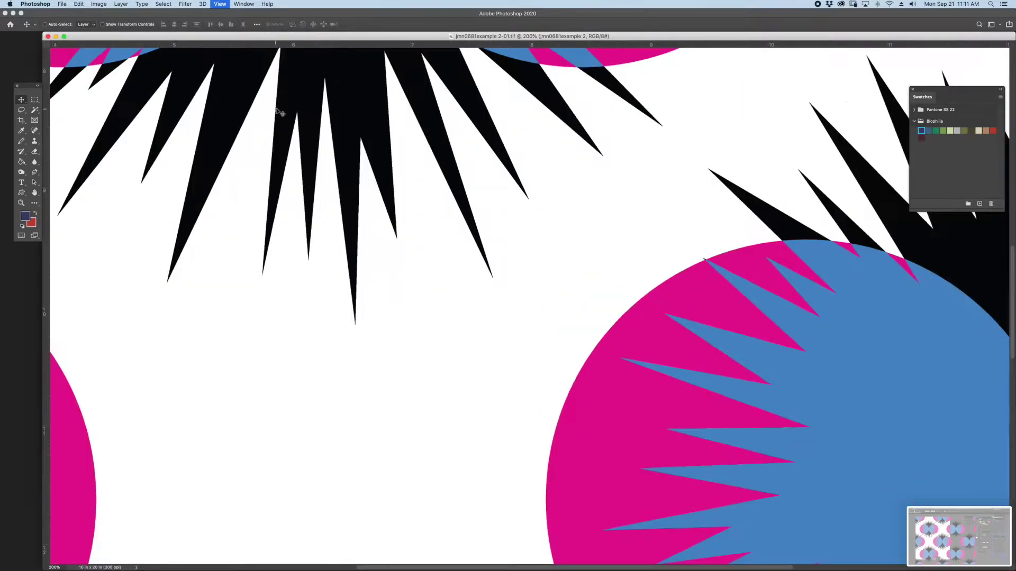
{"action": "left_click_drag", "start_coordinate": [286, 111], "coordinate": [460, 170]}
{"action": "key", "text": "super+plus"}
{"action": "key", "text": "super+plus"}
{"action": "key", "text": "super+plus"}
{"action": "key", "text": "super+plus"}
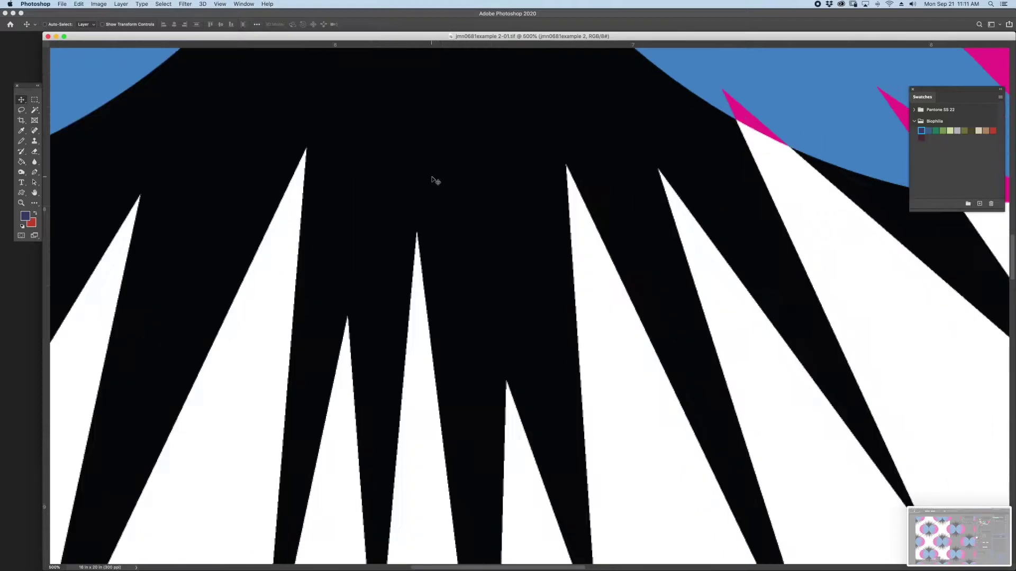
{"action": "left_click_drag", "start_coordinate": [542, 150], "coordinate": [224, 219]}
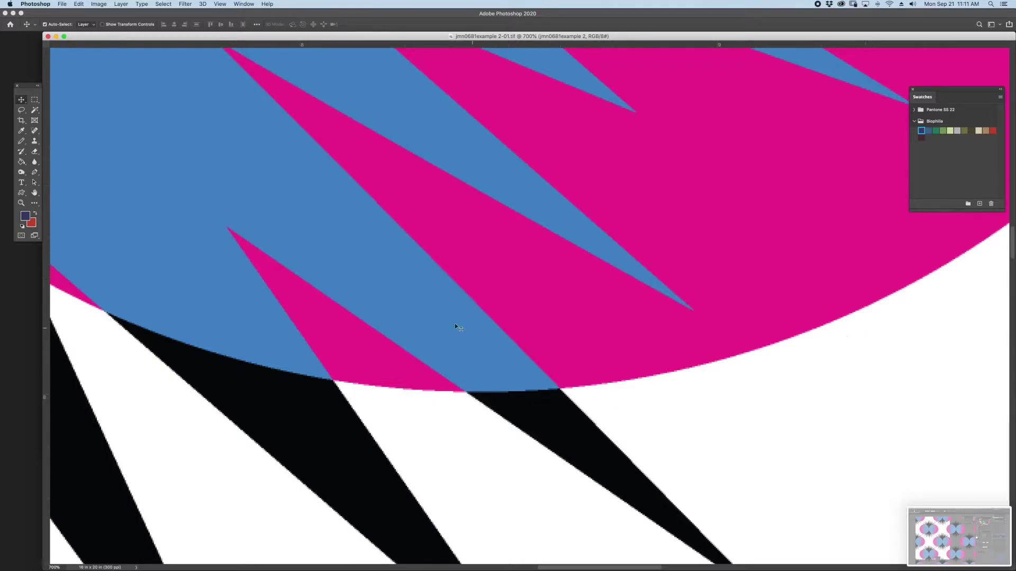
{"action": "left_click", "coordinate": [32, 110]}
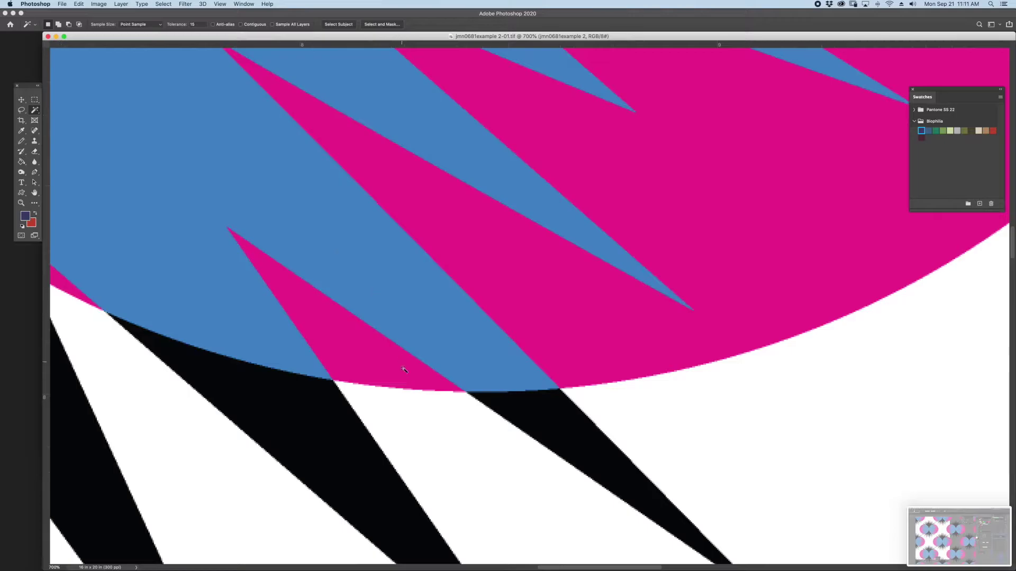
Shift the example file's blue area up and right, then zoom out and move its window aside.
{"action": "left_click", "coordinate": [505, 380]}
{"action": "key", "text": "v"}
{"action": "left_click_drag", "start_coordinate": [405, 272], "coordinate": [571, 161]}
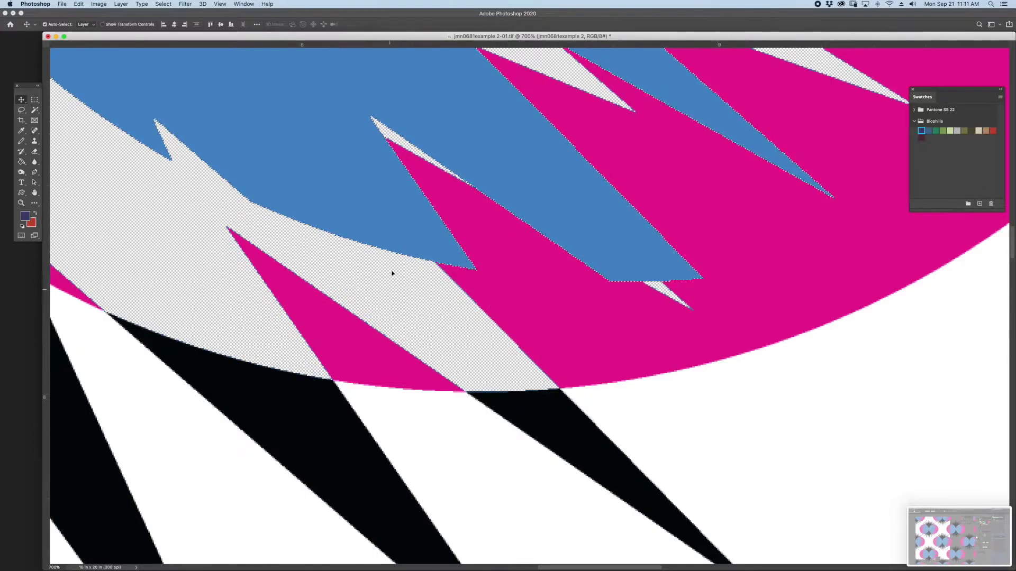
{"action": "key", "text": "super+minus"}
{"action": "key", "text": "super+minus"}
{"action": "key", "text": "super+minus"}
{"action": "key", "text": "super+minus"}
{"action": "key", "text": "super+minus"}
{"action": "key", "text": "super+minus"}
{"action": "key", "text": "super+minus"}
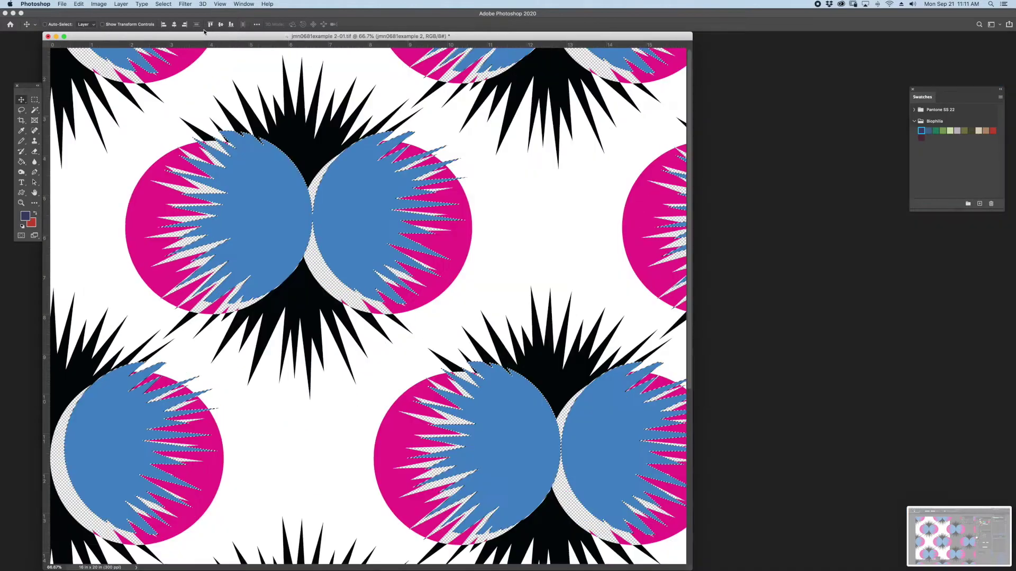
{"action": "left_click_drag", "start_coordinate": [204, 35], "coordinate": [612, 64]}
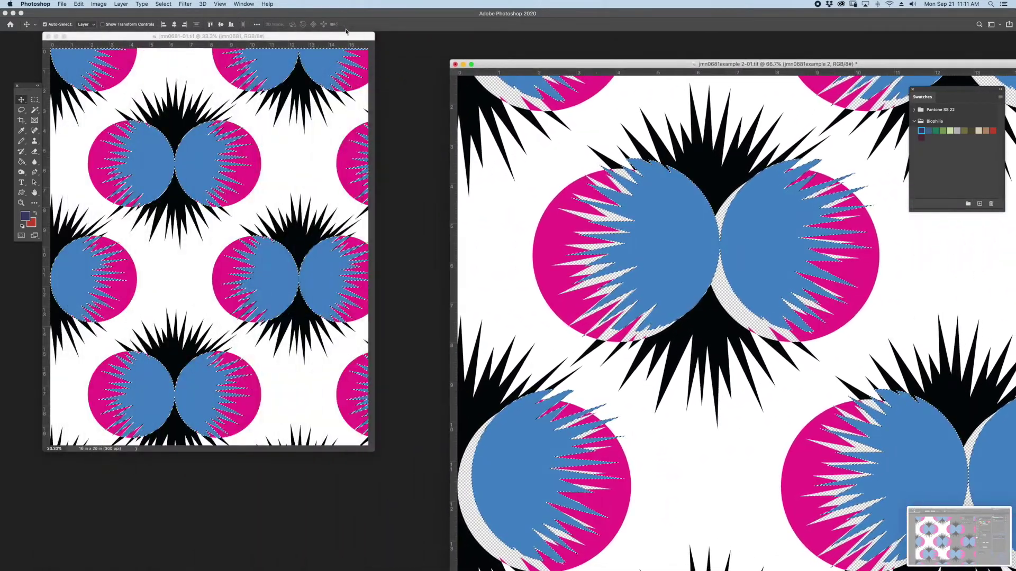
Bring jmn0681-01 forward, zoom in, deselect, and Magic Wand the right-edge circle's pink area.
{"action": "left_click", "coordinate": [324, 42]}
{"action": "key", "text": "super+plus"}
{"action": "key", "text": "super+plus"}
{"action": "key", "text": "super+plus"}
{"action": "key", "text": "super+plus"}
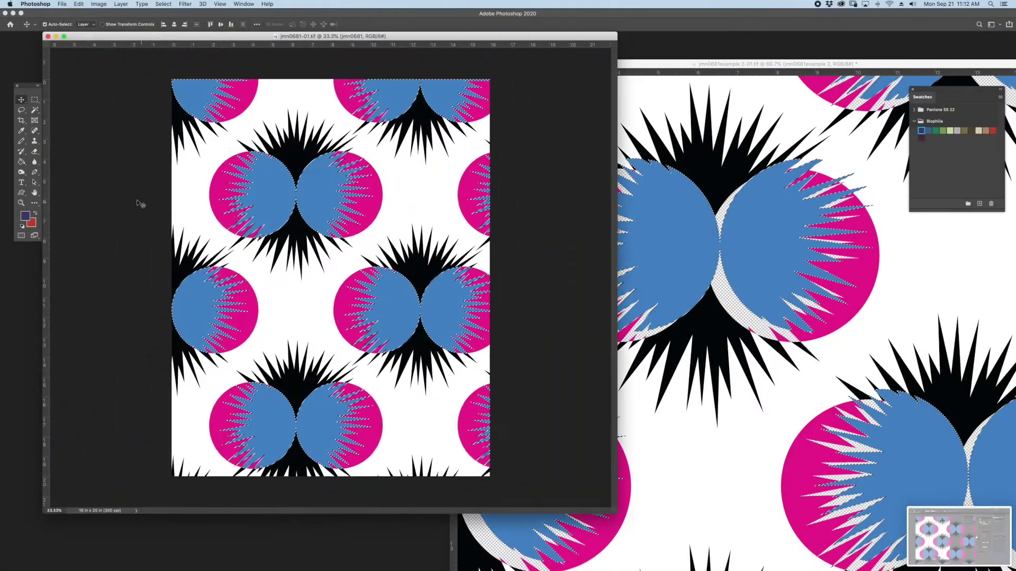
{"action": "left_click", "coordinate": [34, 110]}
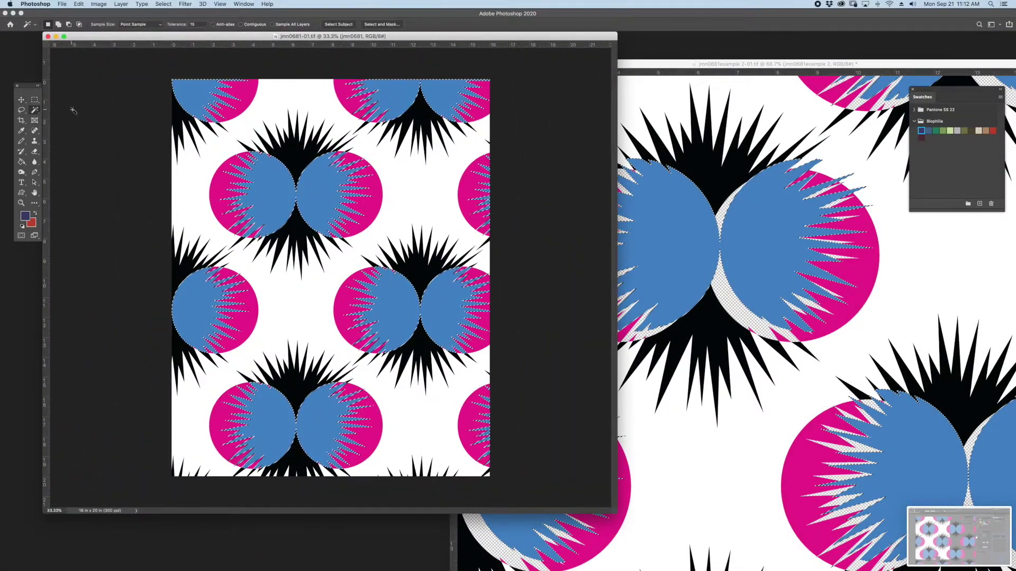
{"action": "key", "text": "super+d"}
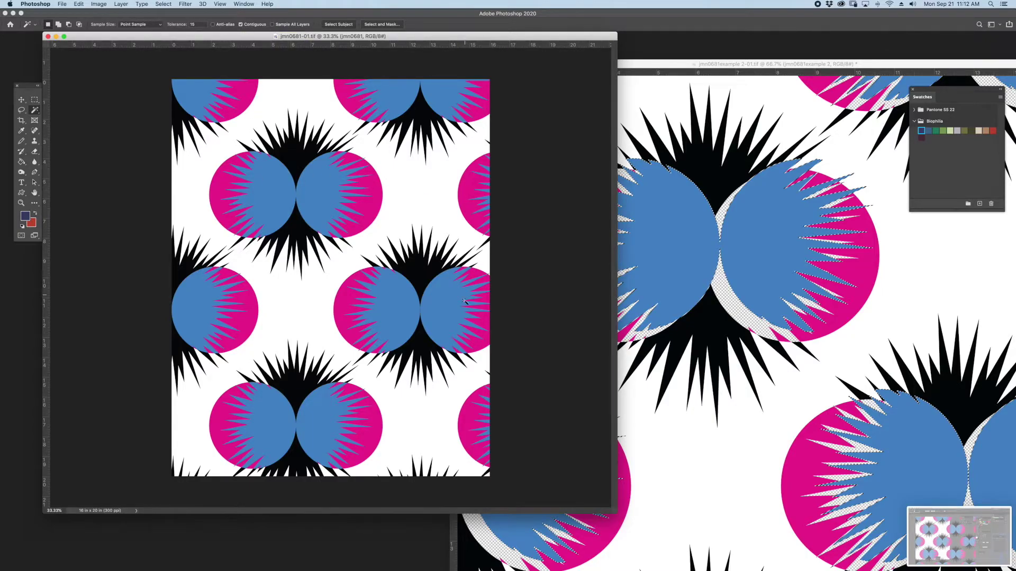
{"action": "left_click", "coordinate": [463, 179]}
Place two horizontal and two vertical guides along the edges of one pattern repeat.
{"action": "left_click_drag", "start_coordinate": [519, 44], "coordinate": [518, 155]}
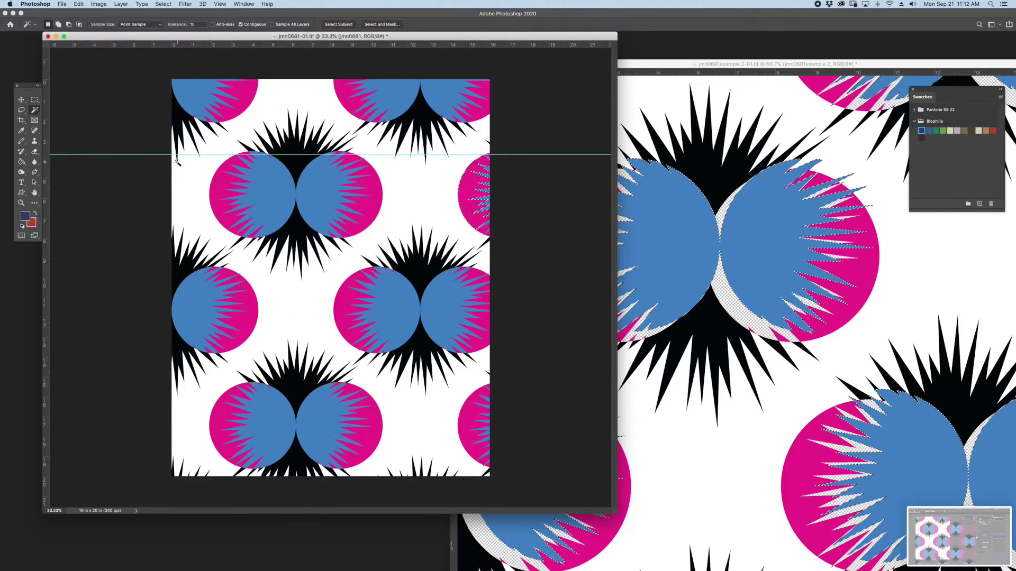
{"action": "left_click_drag", "start_coordinate": [45, 204], "coordinate": [459, 220]}
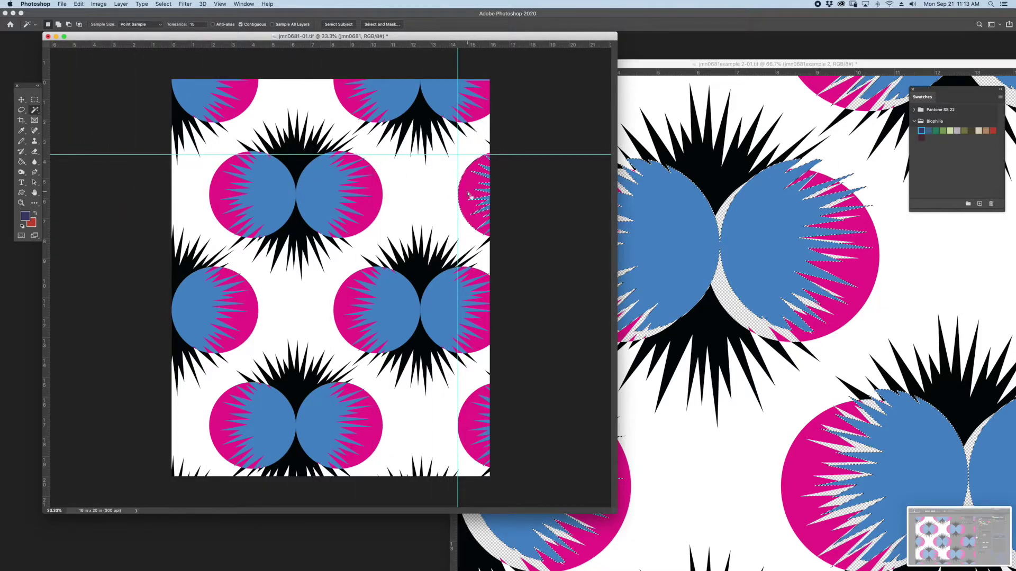
{"action": "left_click", "coordinate": [220, 416]}
{"action": "left_click_drag", "start_coordinate": [286, 45], "coordinate": [284, 386]}
{"action": "left_click_drag", "start_coordinate": [47, 360], "coordinate": [210, 349]}
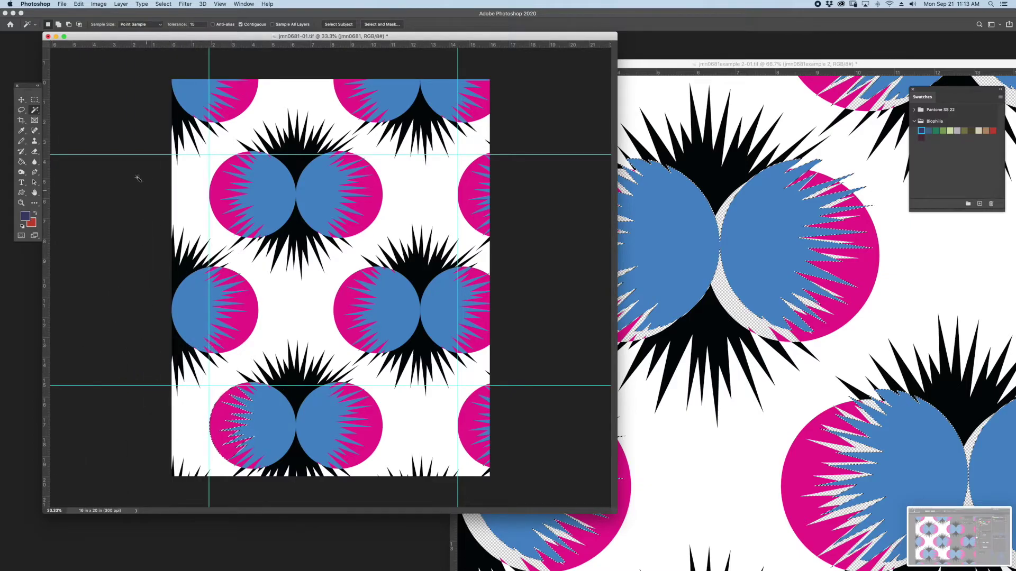
Draw a rectangular marquee selection covering the area between the four guides.
{"action": "left_click", "coordinate": [34, 99]}
{"action": "left_click", "coordinate": [82, 105]}
{"action": "left_click_drag", "start_coordinate": [208, 155], "coordinate": [457, 385]}
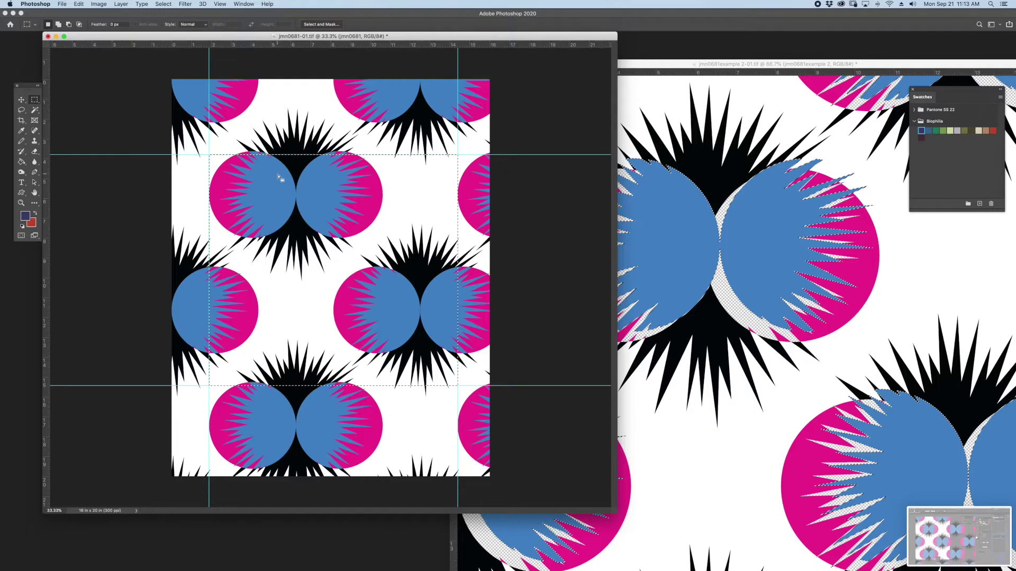
Crop jmn0681-01.tif to the selected tile and define that tile as a new pattern.
{"action": "left_click", "coordinate": [95, 3]}
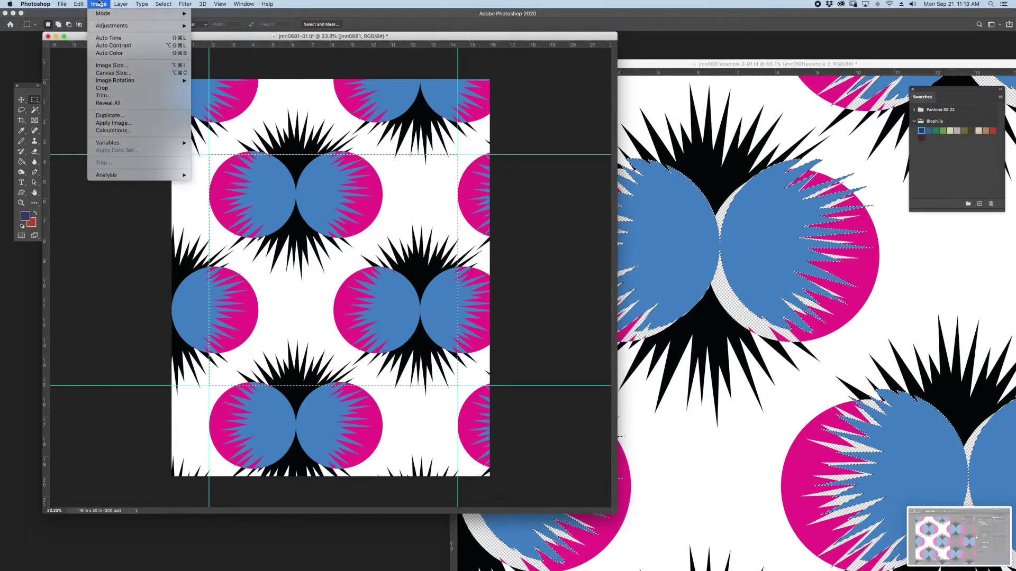
{"action": "left_click", "coordinate": [103, 88]}
{"action": "left_click", "coordinate": [80, 3]}
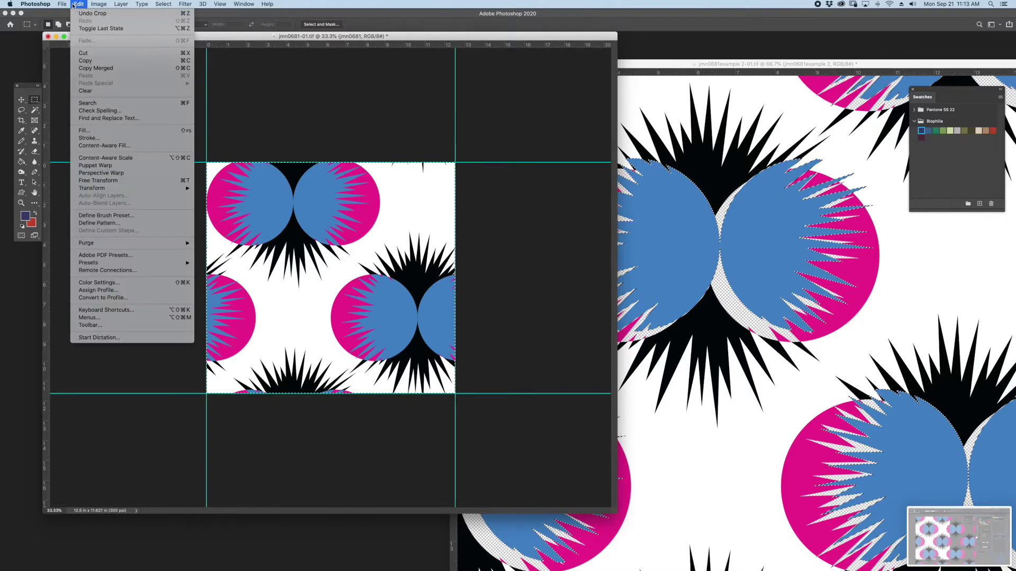
{"action": "left_click", "coordinate": [108, 222]}
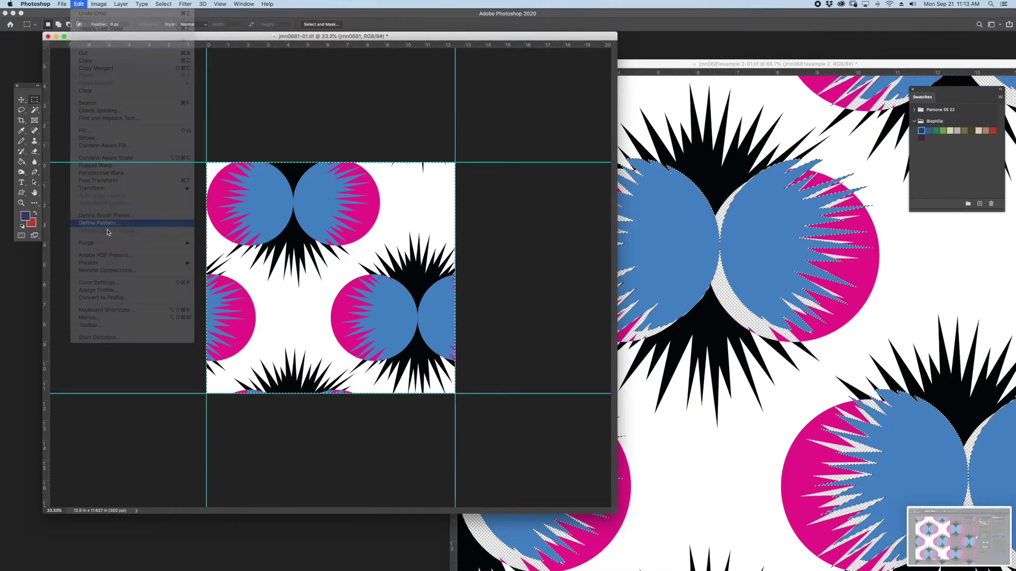
{"action": "left_click", "coordinate": [593, 282]}
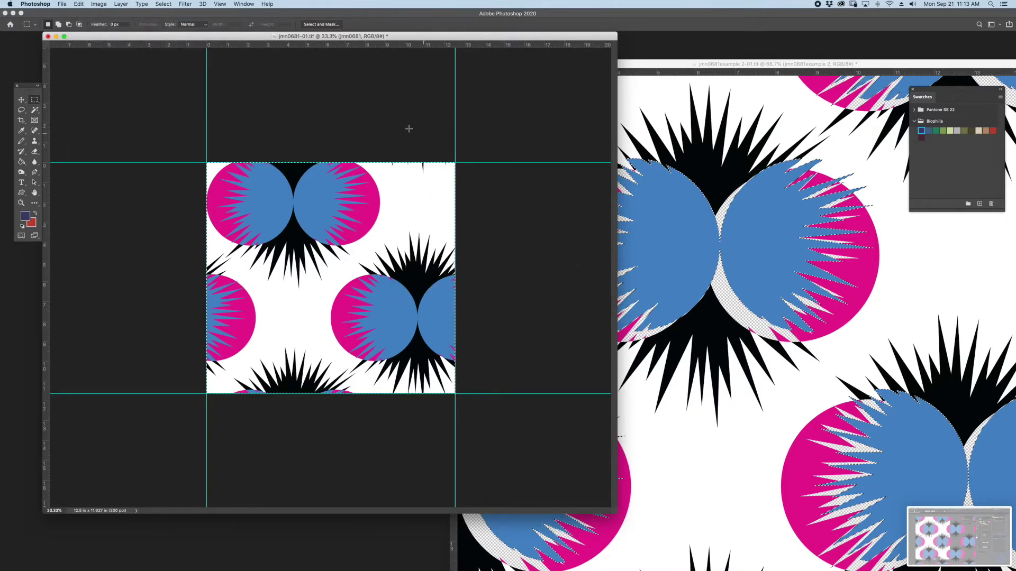
Add a Pattern Fill 1 layer using the new pink-and-blue pattern at 30% scale.
{"action": "left_click", "coordinate": [121, 4]}
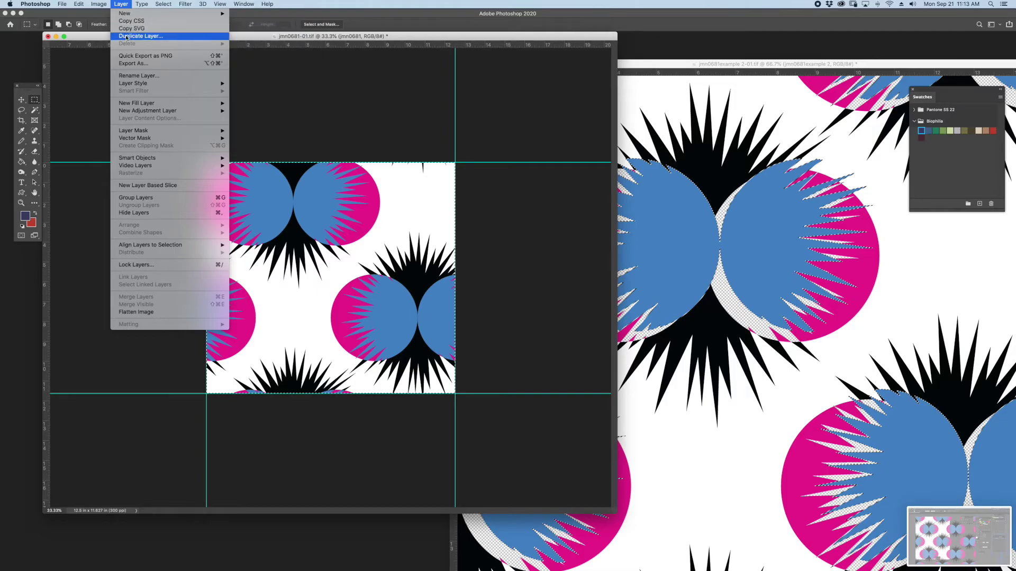
{"action": "mouse_move", "coordinate": [212, 103]}
{"action": "left_click", "coordinate": [255, 118]}
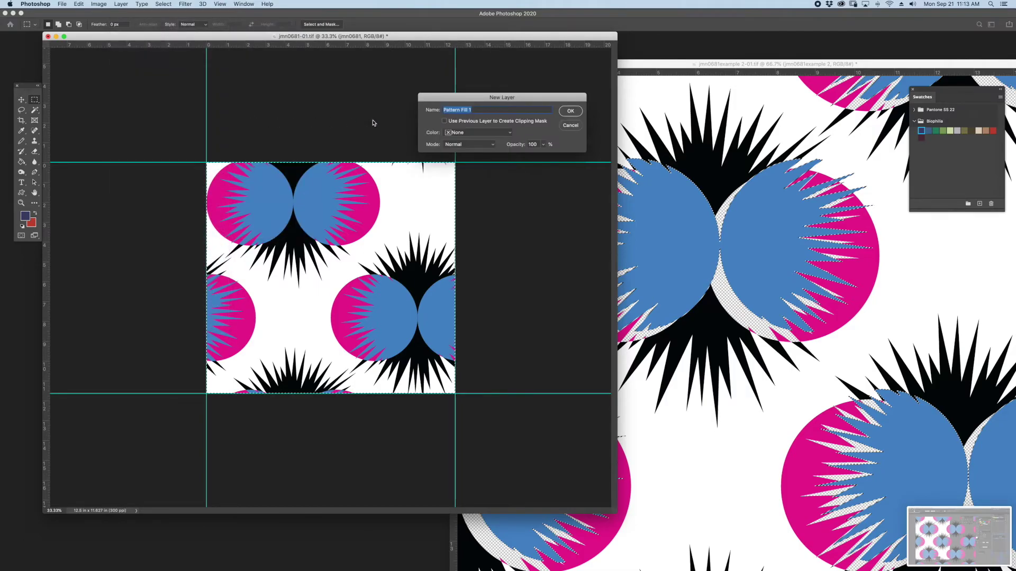
{"action": "left_click", "coordinate": [570, 111]}
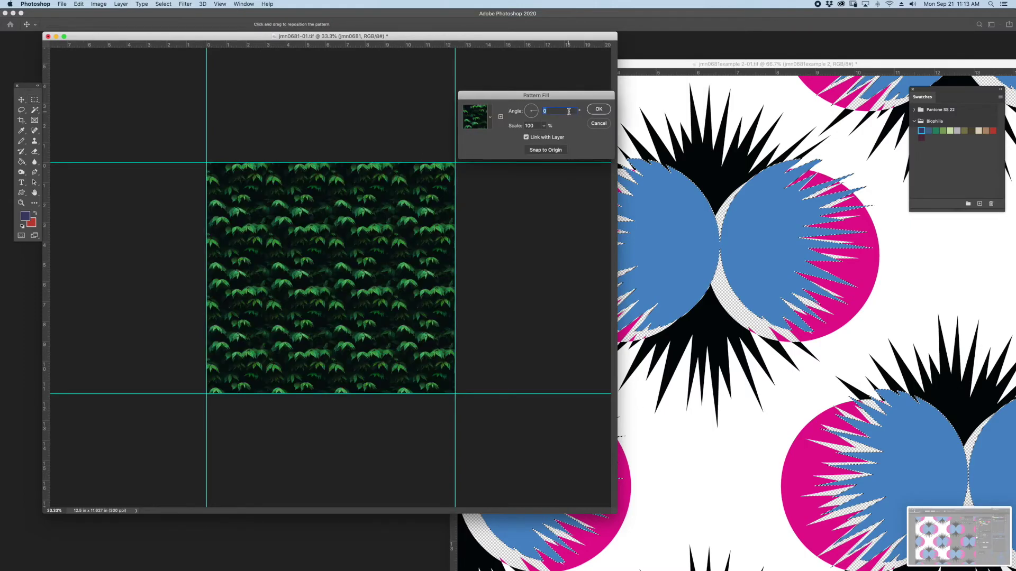
{"action": "left_click", "coordinate": [489, 120]}
{"action": "left_click", "coordinate": [487, 178]}
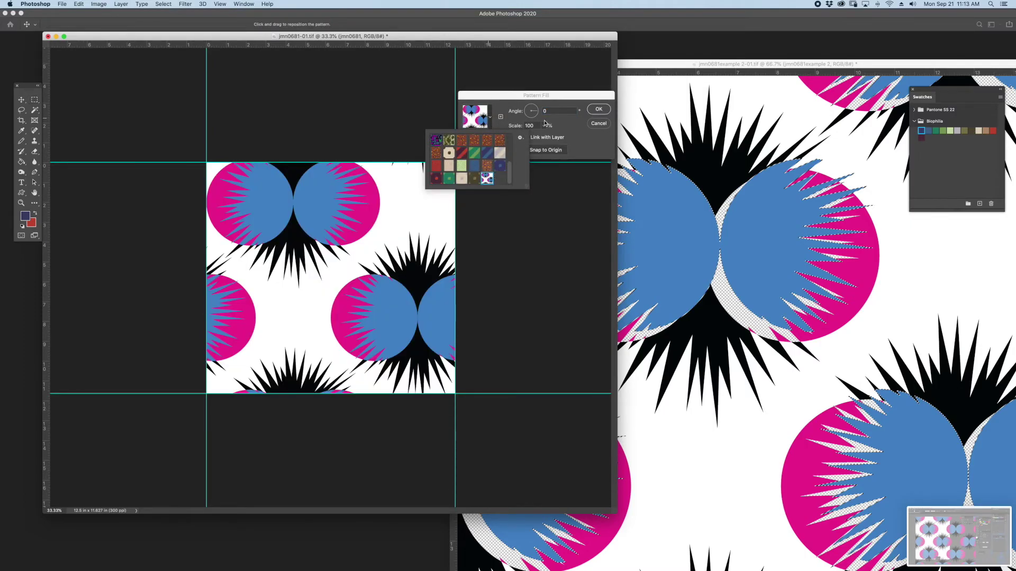
{"action": "left_click", "coordinate": [535, 126]}
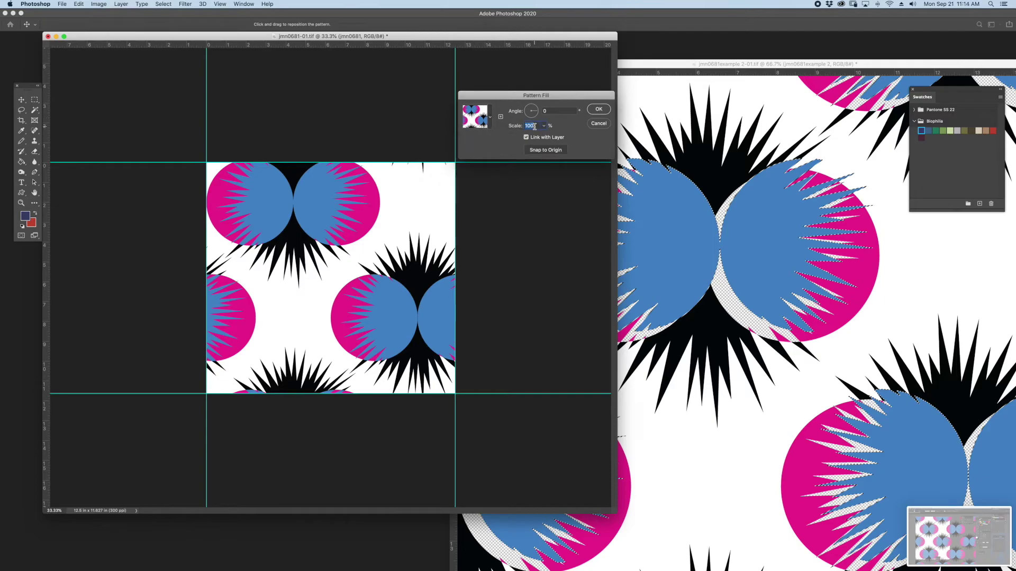
{"action": "type", "text": "30"}
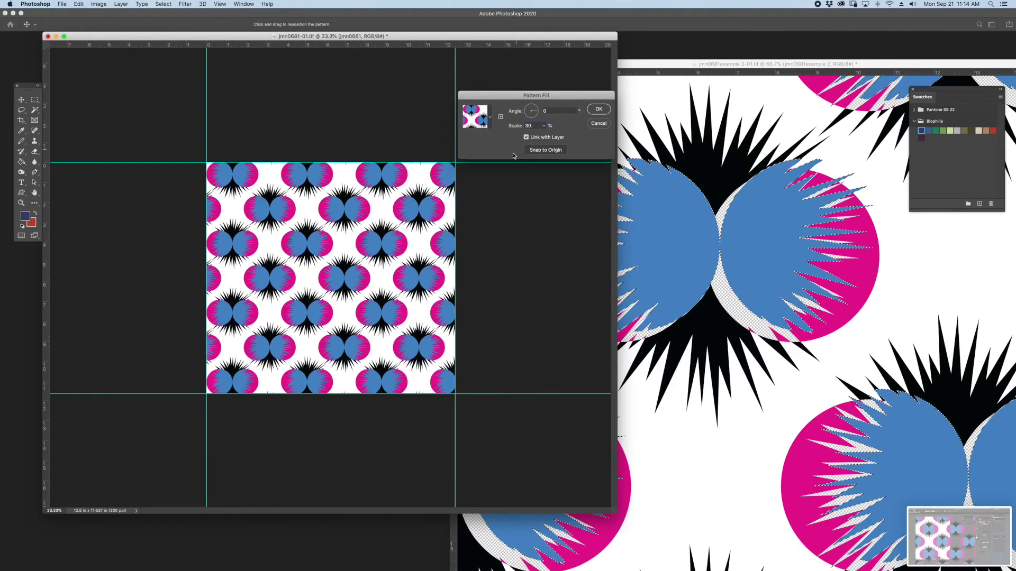